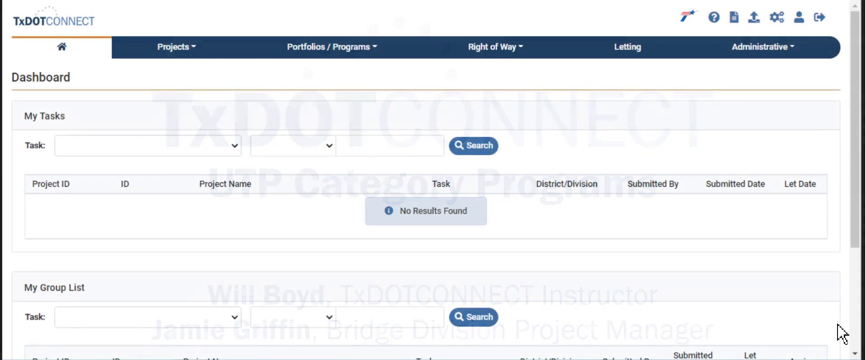
Create and save a Unified Transportation Program for the Austin district with the program range 2024 - 2033.
{"action": "left_click", "coordinate": [350, 53]}
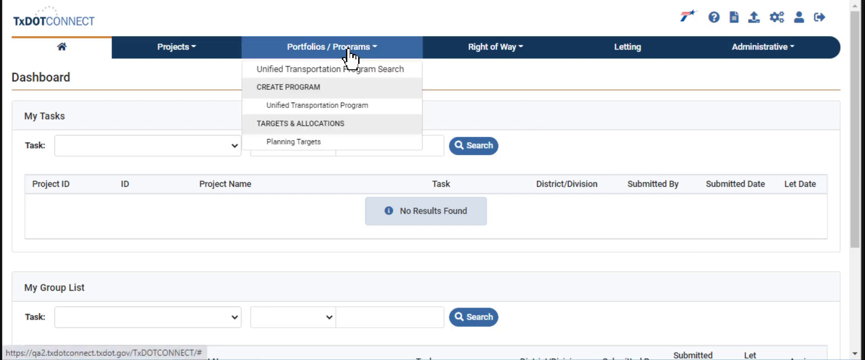
{"action": "left_click", "coordinate": [365, 107]}
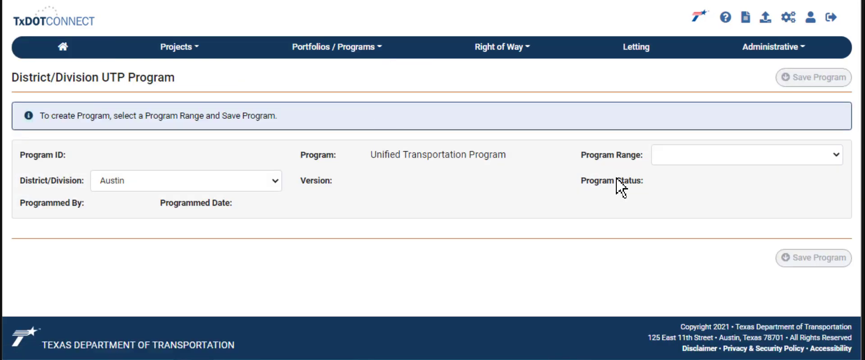
{"action": "left_click", "coordinate": [712, 154]}
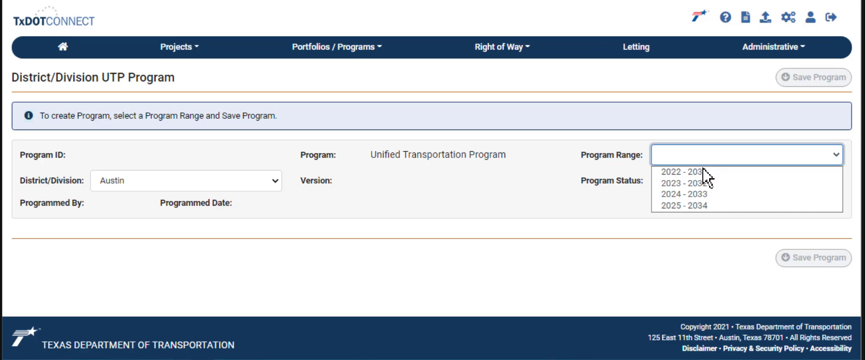
{"action": "left_click", "coordinate": [710, 195]}
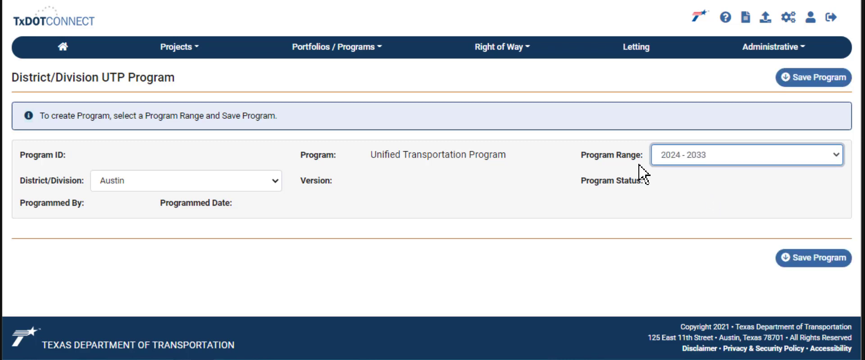
{"action": "left_click", "coordinate": [837, 77]}
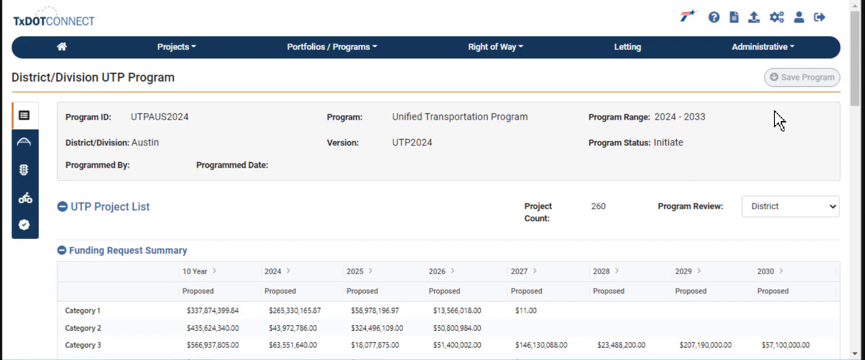
Open the Bridge program of the Austin district.
{"action": "left_click_drag", "start_coordinate": [854, 92], "coordinate": [851, 79]}
{"action": "mouse_move", "coordinate": [27, 112]}
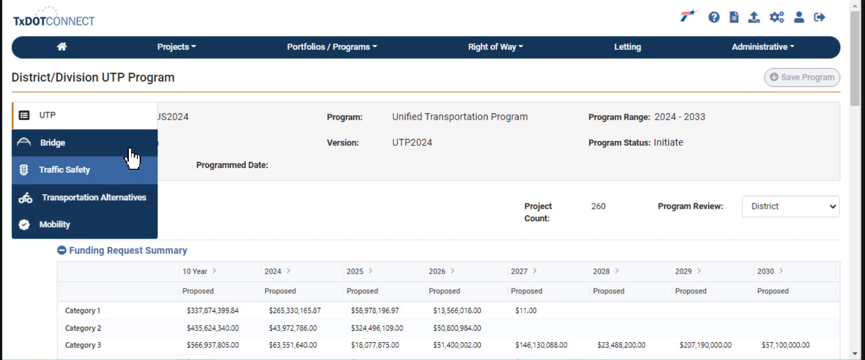
{"action": "left_click", "coordinate": [92, 148]}
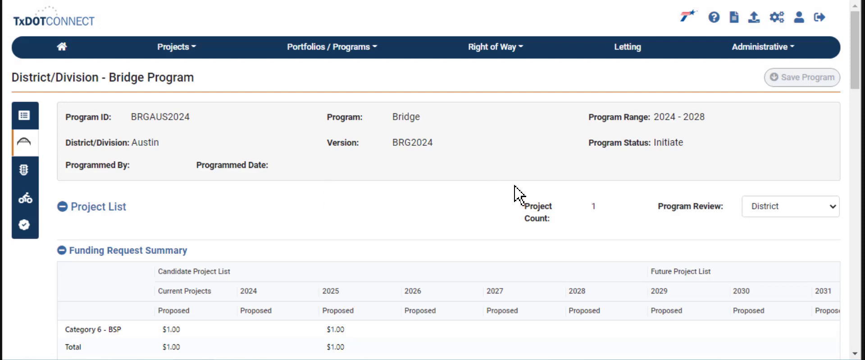
Expand the bridge project's funding details in the Candidate Project List, examine the category amounts, and collapse them again.
{"action": "scroll", "coordinate": [604, 224], "scroll_direction": "down", "scroll_amount": 9}
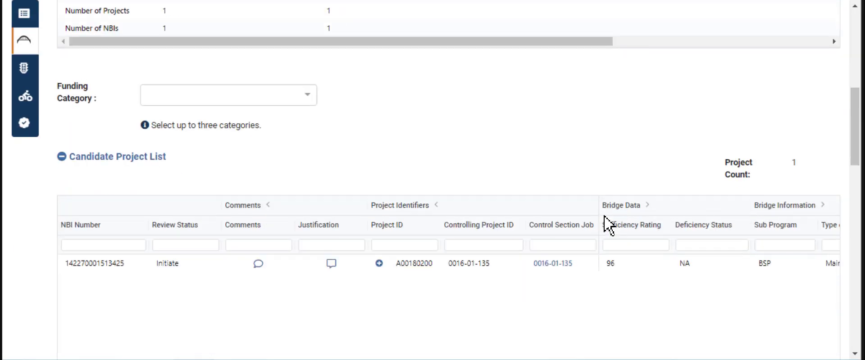
{"action": "scroll", "coordinate": [604, 224], "scroll_direction": "down", "scroll_amount": 2}
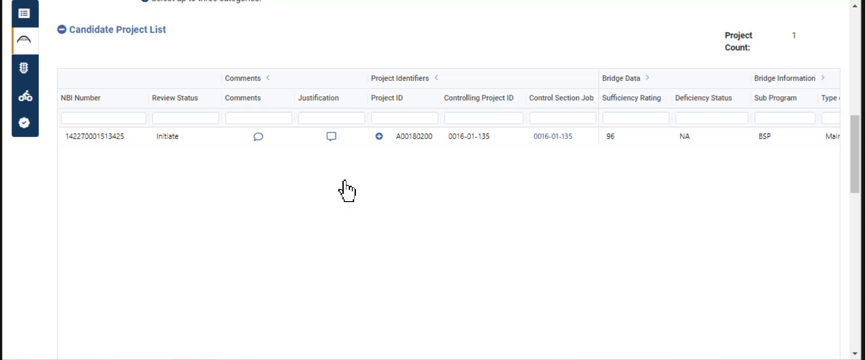
{"action": "left_click", "coordinate": [379, 137]}
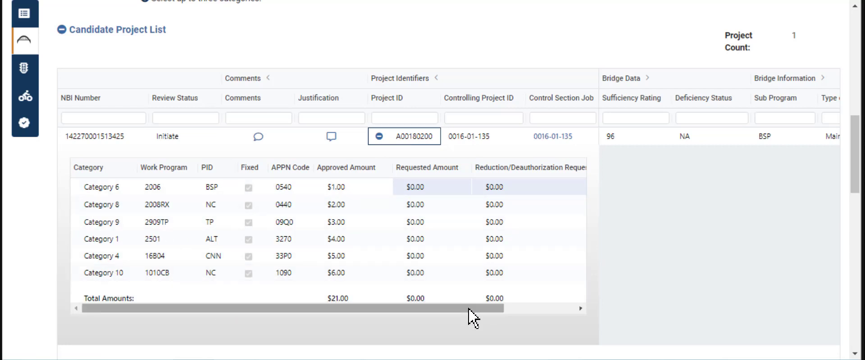
{"action": "left_click_drag", "start_coordinate": [468, 309], "coordinate": [422, 314]}
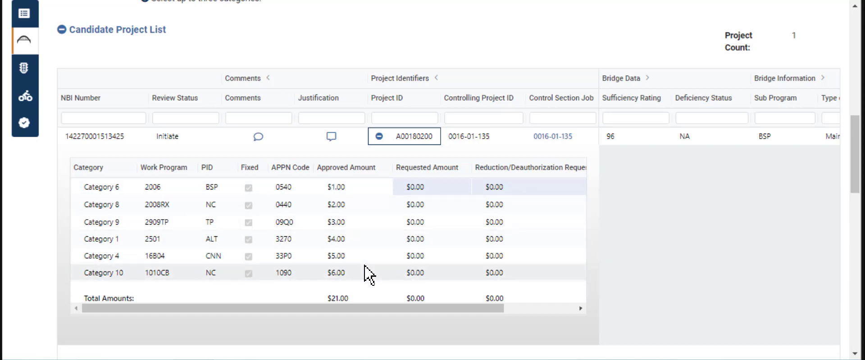
{"action": "left_click", "coordinate": [227, 189]}
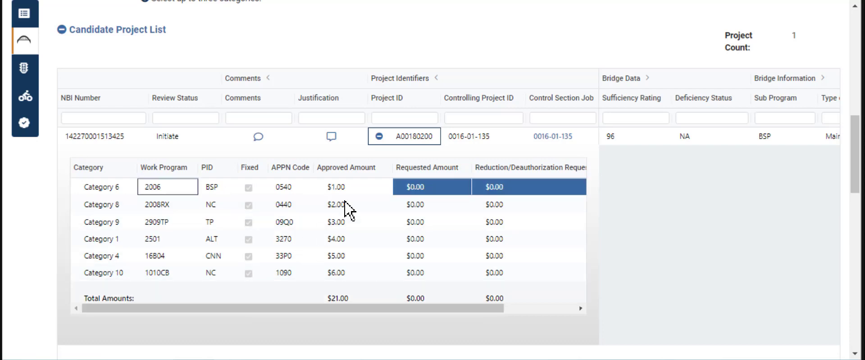
{"action": "left_click", "coordinate": [379, 137]}
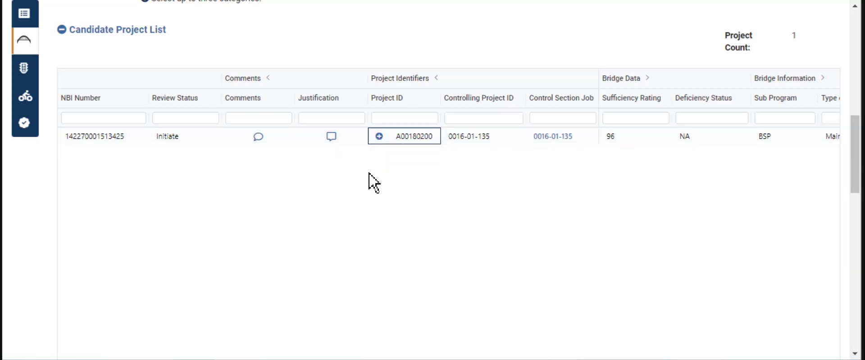
Collapse the Comments and Project Identifiers column groups and briefly expand Bridge Data to view its additional columns.
{"action": "left_click", "coordinate": [267, 78]}
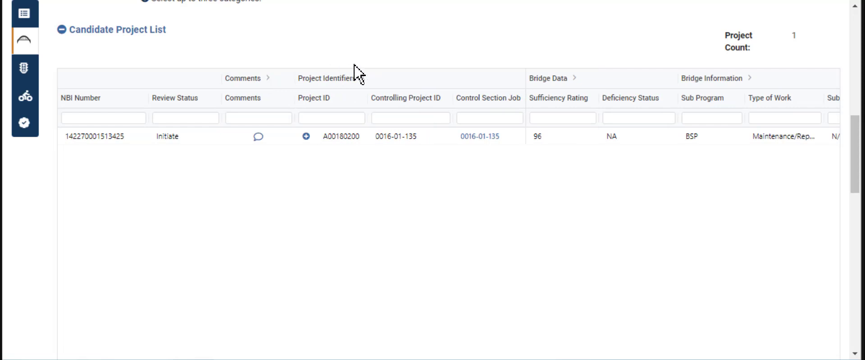
{"action": "left_click", "coordinate": [362, 79]}
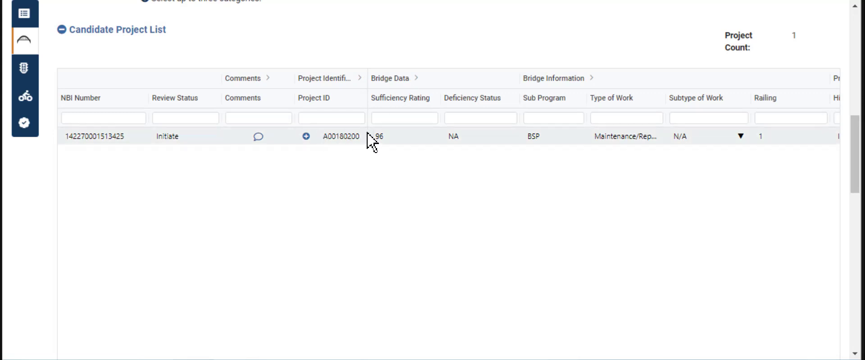
{"action": "left_click", "coordinate": [416, 78]}
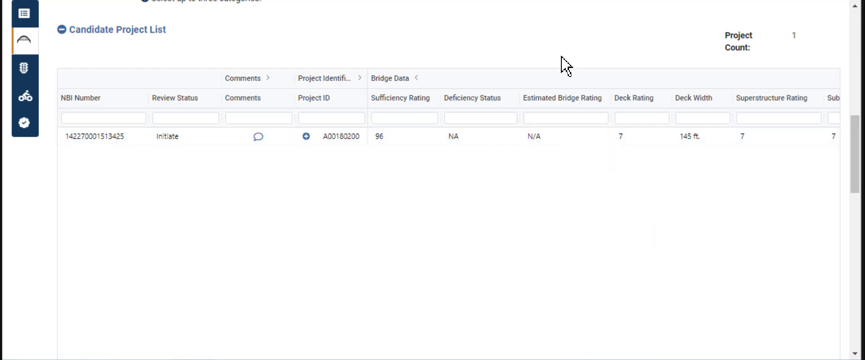
{"action": "left_click", "coordinate": [417, 79]}
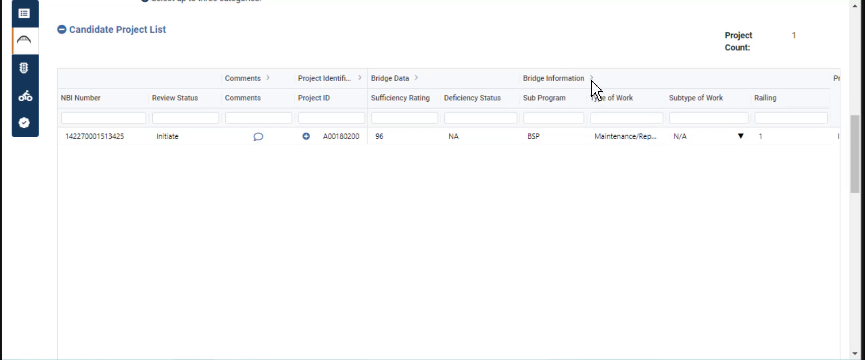
Examine the candidate project's fields from Sufficiency Rating through Subtype of Work.
{"action": "left_click", "coordinate": [417, 137]}
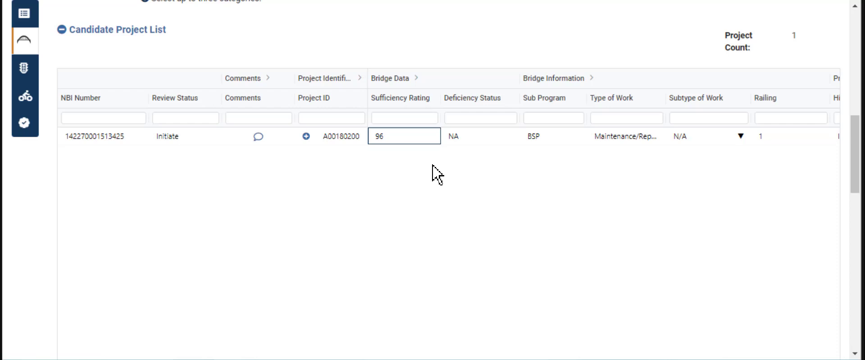
{"action": "left_click", "coordinate": [487, 135]}
{"action": "left_click", "coordinate": [551, 136]}
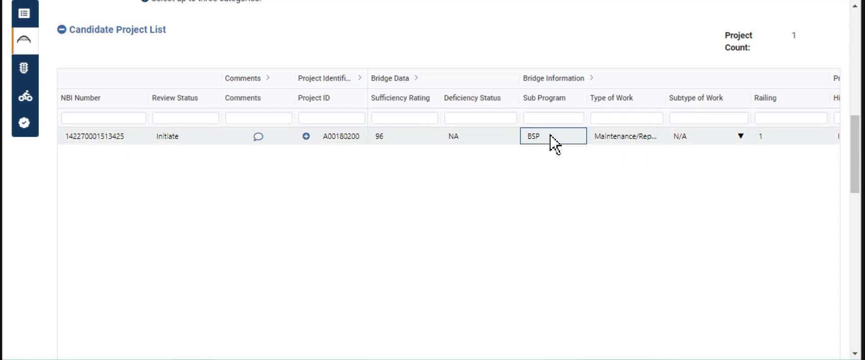
{"action": "left_click", "coordinate": [624, 136]}
{"action": "left_click", "coordinate": [699, 135]}
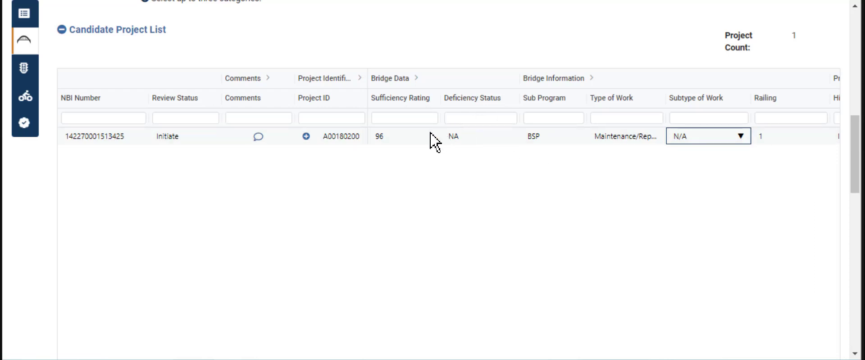
Expand the Bridge Information, Bridge Data, Project Identifiers and Comments column groups and examine the additional bridge ratings.
{"action": "left_click", "coordinate": [592, 79]}
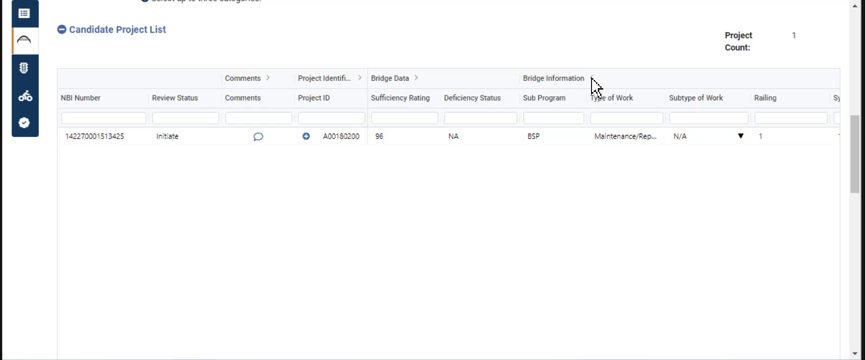
{"action": "left_click", "coordinate": [415, 78]}
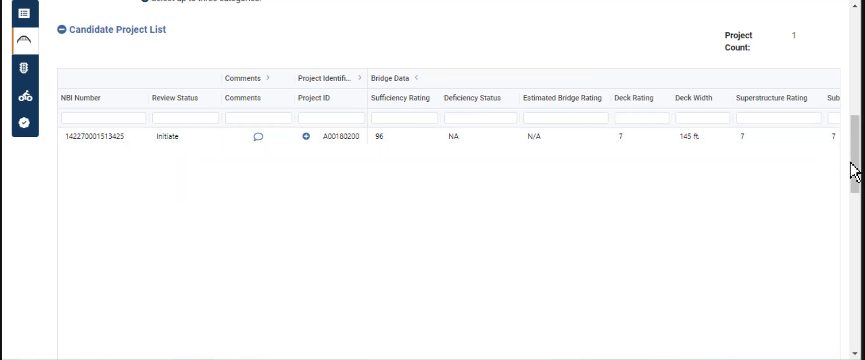
{"action": "left_click_drag", "start_coordinate": [851, 163], "coordinate": [854, 196]}
{"action": "left_click_drag", "start_coordinate": [455, 336], "coordinate": [491, 337]}
{"action": "scroll", "coordinate": [440, 251], "scroll_direction": "up", "scroll_amount": 3}
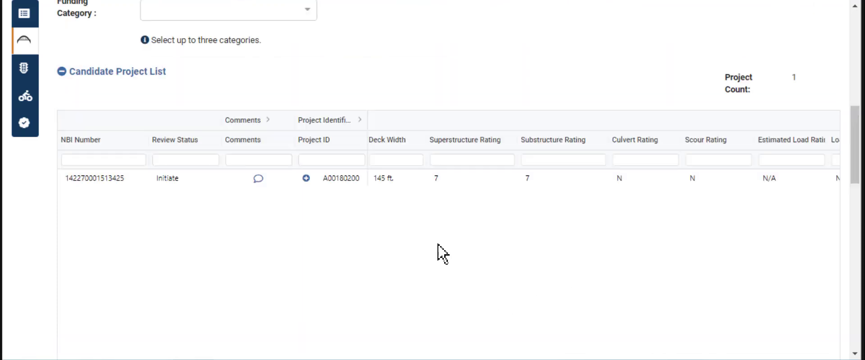
{"action": "left_click", "coordinate": [360, 120]}
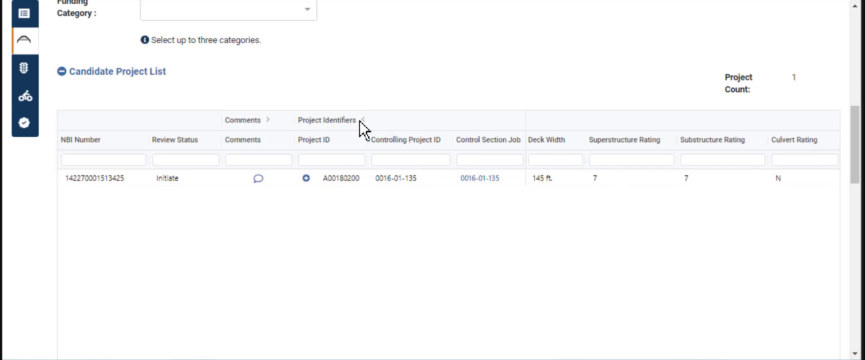
{"action": "left_click", "coordinate": [268, 120]}
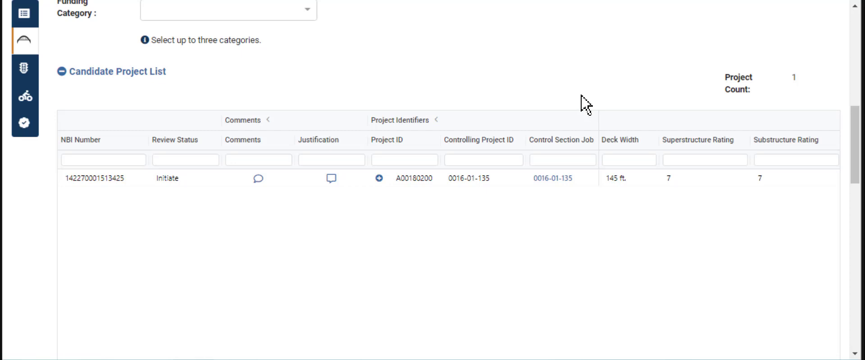
Switch the program review from District to Statewide and open the statewide Bridge program.
{"action": "scroll", "coordinate": [584, 102], "scroll_direction": "up", "scroll_amount": 2}
{"action": "scroll", "coordinate": [584, 101], "scroll_direction": "up", "scroll_amount": 10}
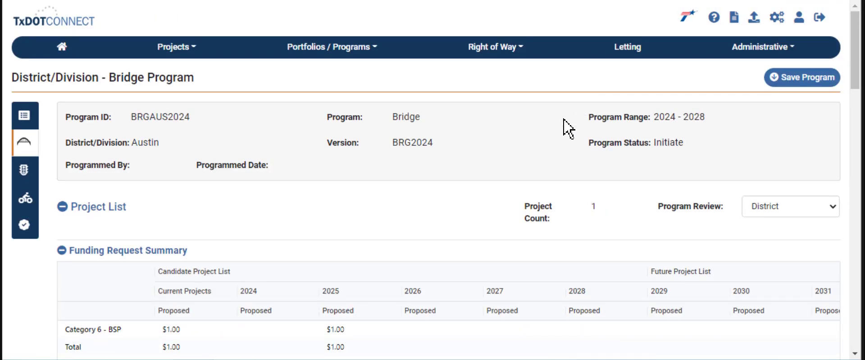
{"action": "left_click", "coordinate": [816, 215]}
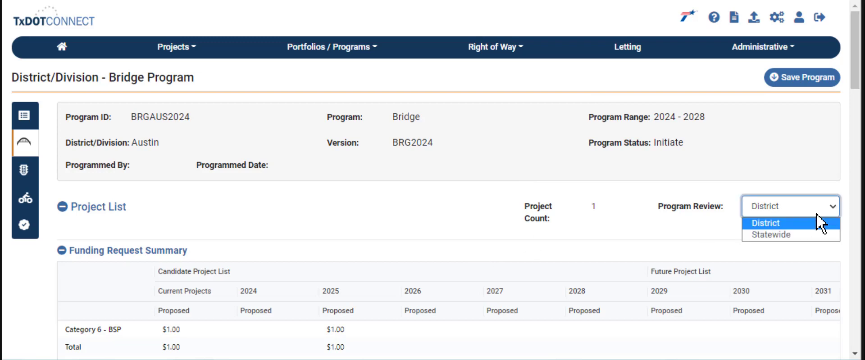
{"action": "left_click", "coordinate": [800, 235]}
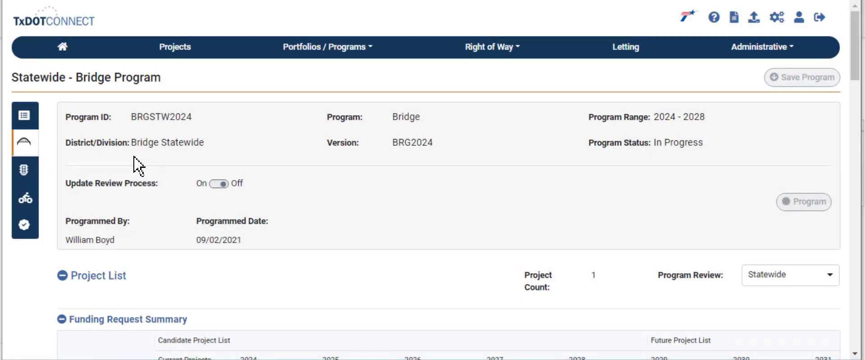
{"action": "mouse_move", "coordinate": [22, 144]}
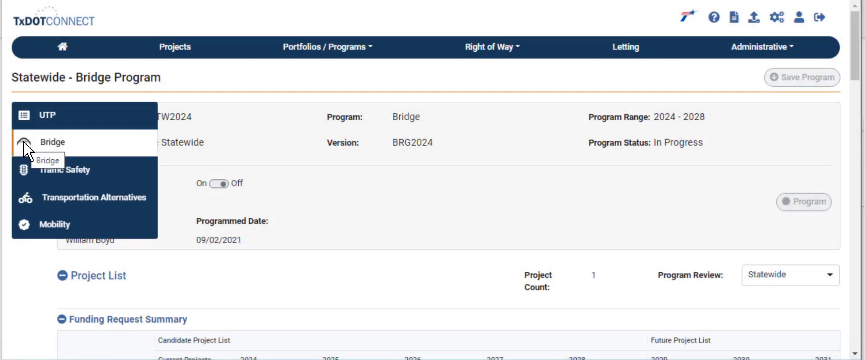
{"action": "left_click", "coordinate": [138, 151]}
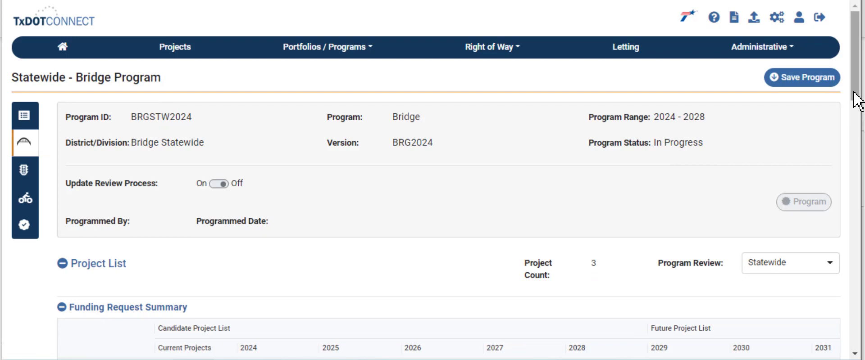
Examine the statewide Funding Request Summary and the districts of the bridges in the Candidate Project List.
{"action": "left_click_drag", "start_coordinate": [858, 100], "coordinate": [855, 170]}
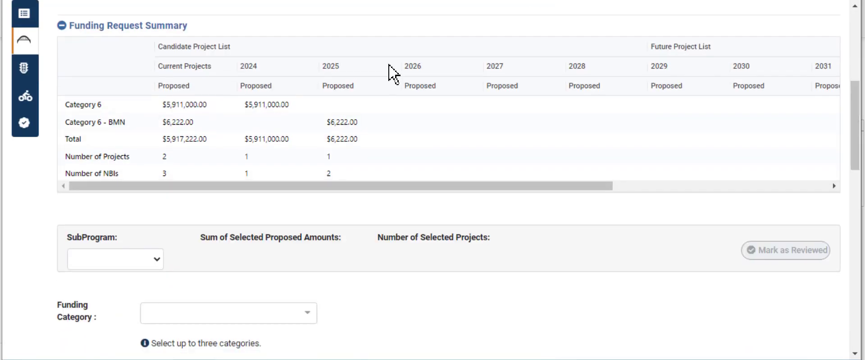
{"action": "scroll", "coordinate": [391, 72], "scroll_direction": "up", "scroll_amount": 1}
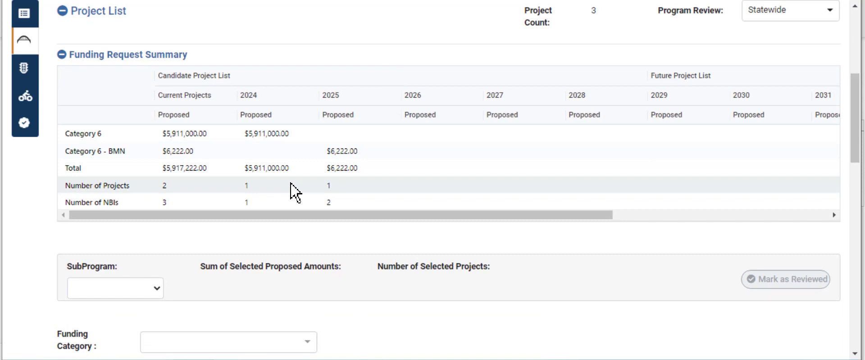
{"action": "scroll", "coordinate": [500, 283], "scroll_direction": "down", "scroll_amount": 5}
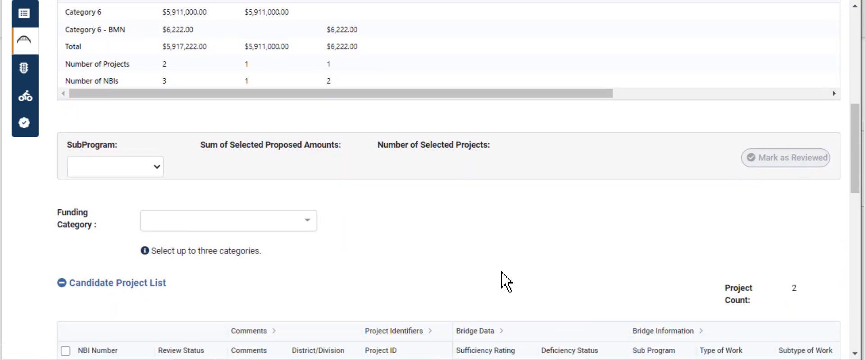
{"action": "scroll", "coordinate": [411, 161], "scroll_direction": "down", "scroll_amount": 3}
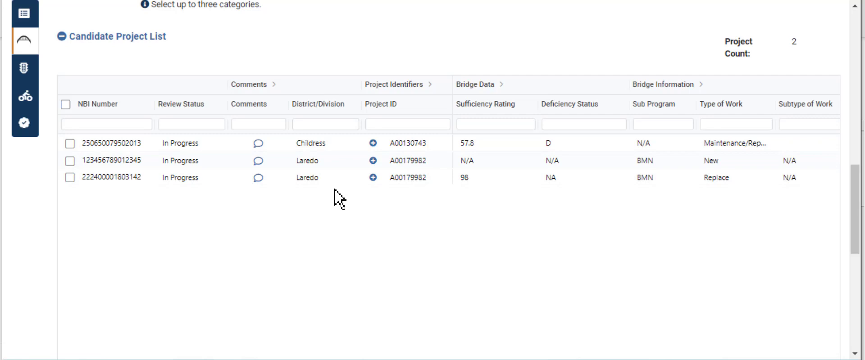
{"action": "left_click", "coordinate": [308, 180]}
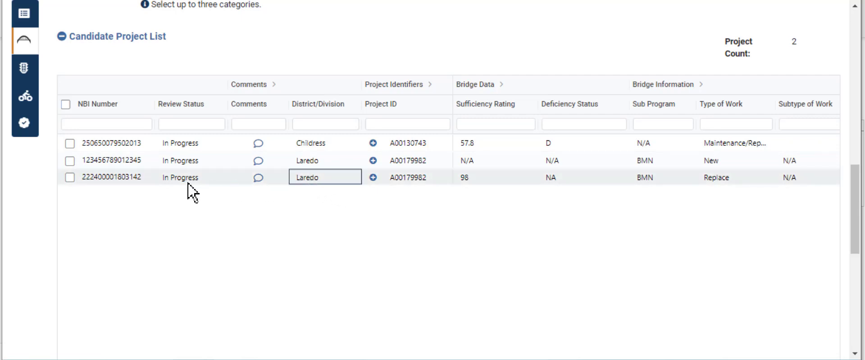
Expand the funding categories of the Laredo bridge with Replace work and mark its Category 6 funding as accepted.
{"action": "left_click", "coordinate": [373, 177]}
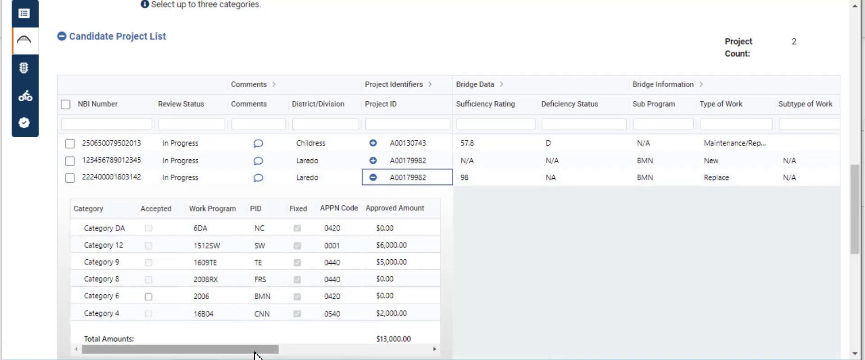
{"action": "mouse_move", "coordinate": [254, 355]}
{"action": "left_mouse_down"}
{"action": "mouse_move", "coordinate": [364, 353]}
{"action": "mouse_move", "coordinate": [253, 355]}
{"action": "left_mouse_up"}
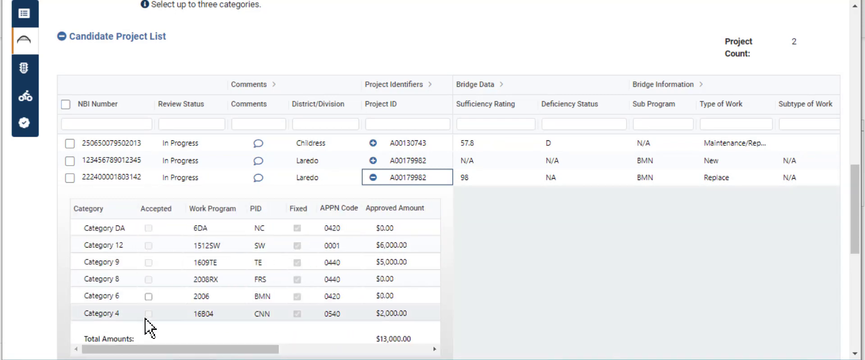
{"action": "left_click", "coordinate": [148, 297]}
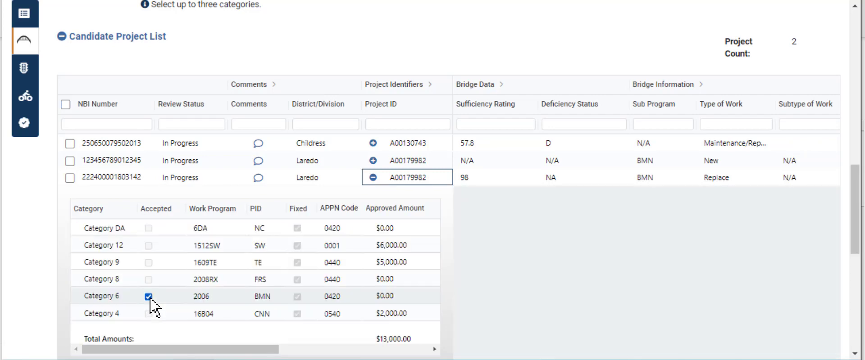
Try the Reviewed status on the Laredo Replace bridge, and set its review status back to In Progress.
{"action": "left_click", "coordinate": [212, 178]}
{"action": "left_click", "coordinate": [193, 177]}
{"action": "left_click", "coordinate": [207, 201]}
{"action": "left_click", "coordinate": [212, 177]}
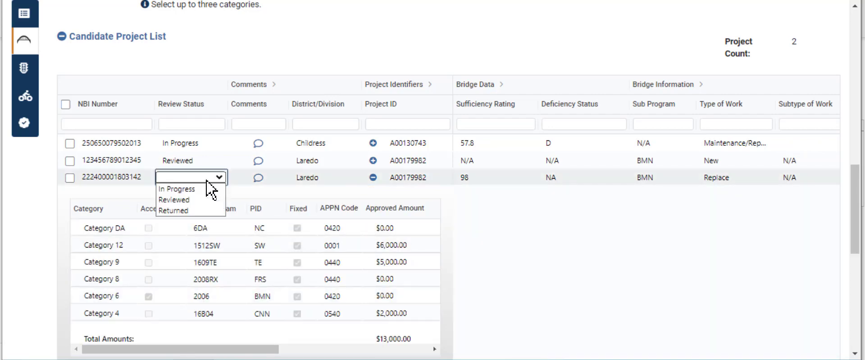
{"action": "left_click", "coordinate": [202, 187]}
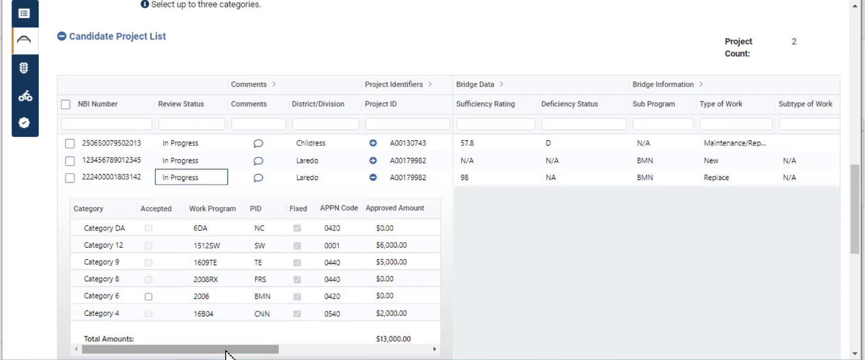
Set the Laredo Replace bridge's review status to Returned and add the comment "Why I am returning this.".
{"action": "left_click", "coordinate": [212, 178]}
{"action": "left_click", "coordinate": [191, 213]}
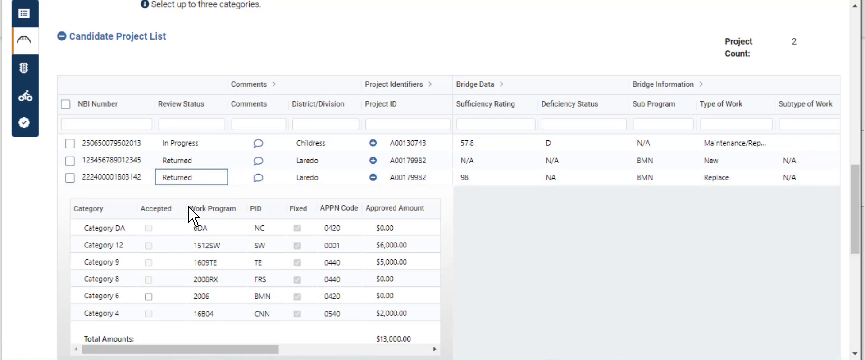
{"action": "left_click", "coordinate": [255, 177]}
{"action": "left_click", "coordinate": [406, 84]}
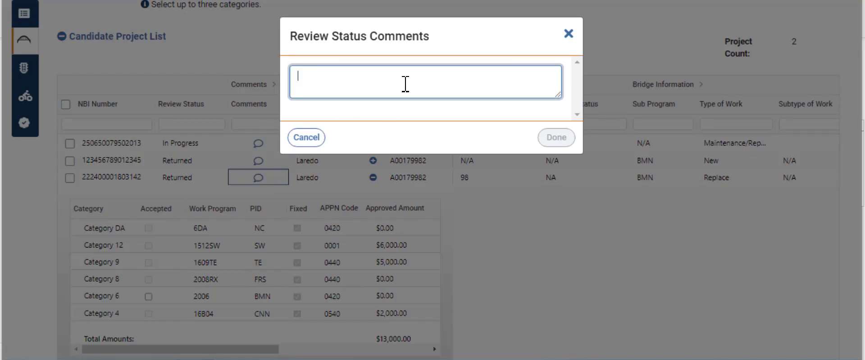
{"action": "type", "text": "Why I am returning this."}
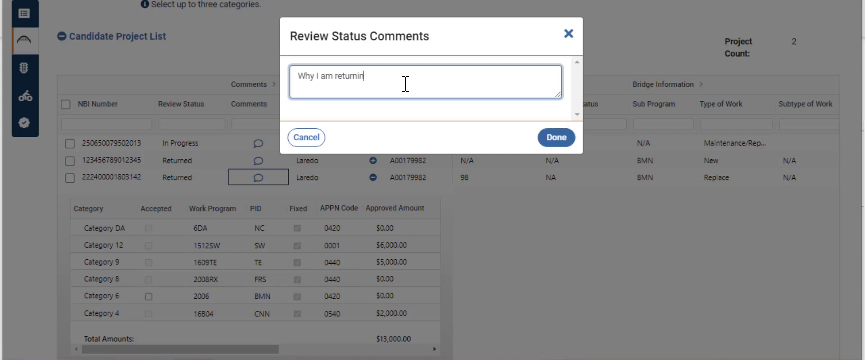
{"action": "left_click", "coordinate": [559, 141]}
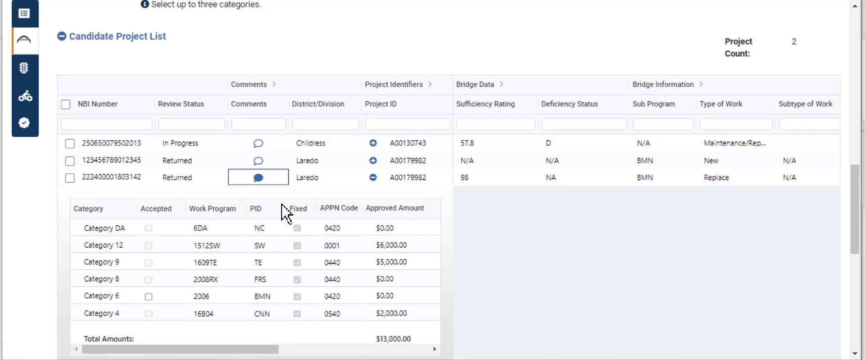
Set the statewide Bridge program's Program Review to the Laredo district.
{"action": "scroll", "coordinate": [448, 121], "scroll_direction": "up", "scroll_amount": 9}
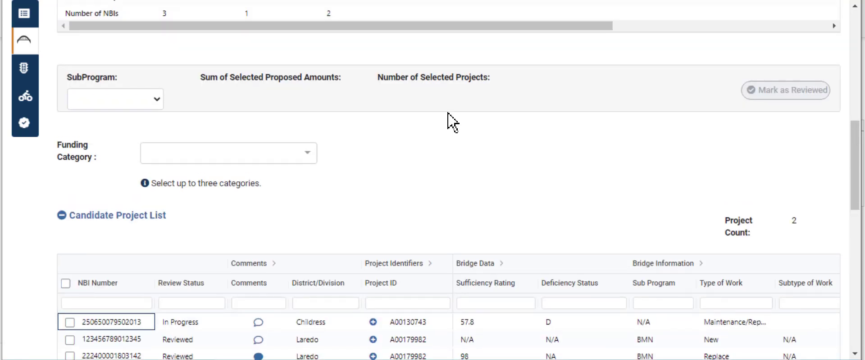
{"action": "scroll", "coordinate": [449, 121], "scroll_direction": "up", "scroll_amount": 5}
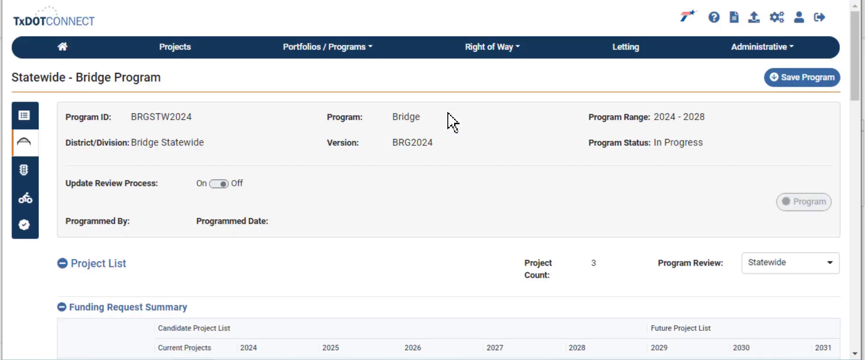
{"action": "left_click", "coordinate": [787, 276]}
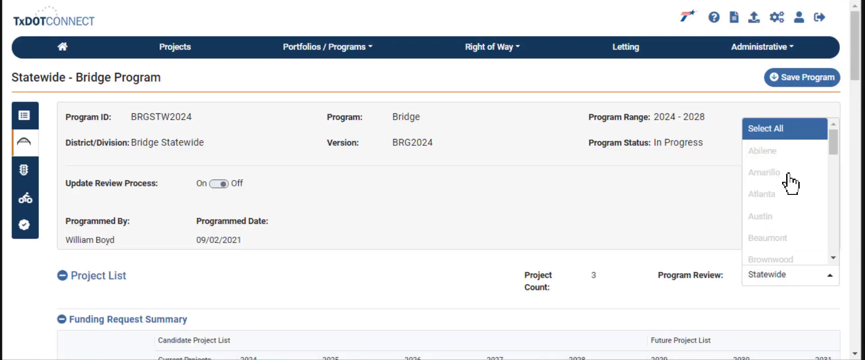
{"action": "left_click_drag", "start_coordinate": [834, 154], "coordinate": [836, 194]}
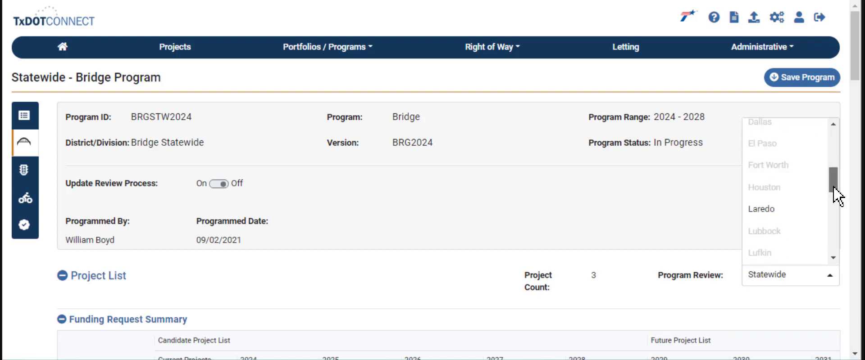
{"action": "left_click", "coordinate": [772, 212]}
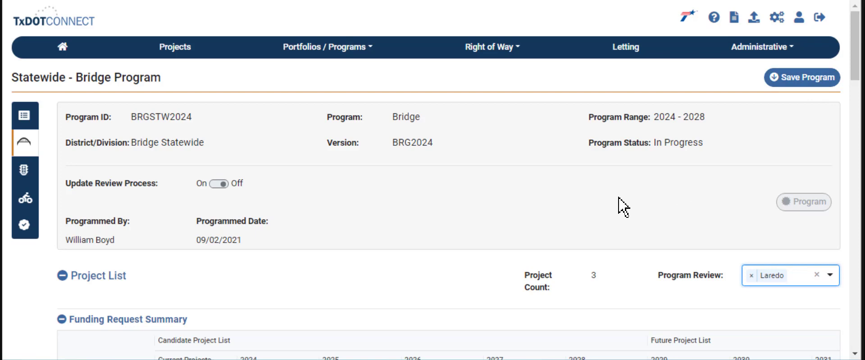
Read the saved review status comment of the returned Laredo Replace bridge and close it without changes.
{"action": "scroll", "coordinate": [482, 289], "scroll_direction": "down", "scroll_amount": 10}
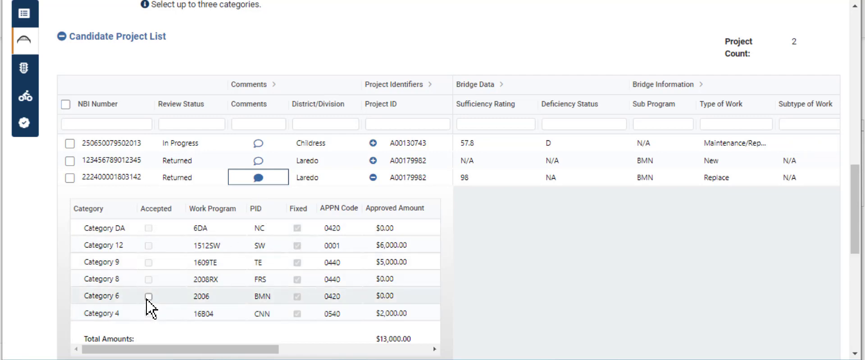
{"action": "mouse_move", "coordinate": [170, 350]}
{"action": "left_mouse_down"}
{"action": "mouse_move", "coordinate": [312, 353]}
{"action": "mouse_move", "coordinate": [174, 353]}
{"action": "left_mouse_up"}
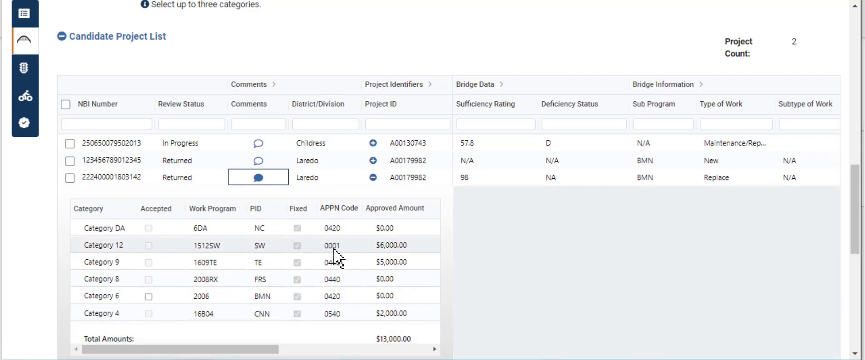
{"action": "left_click", "coordinate": [258, 178]}
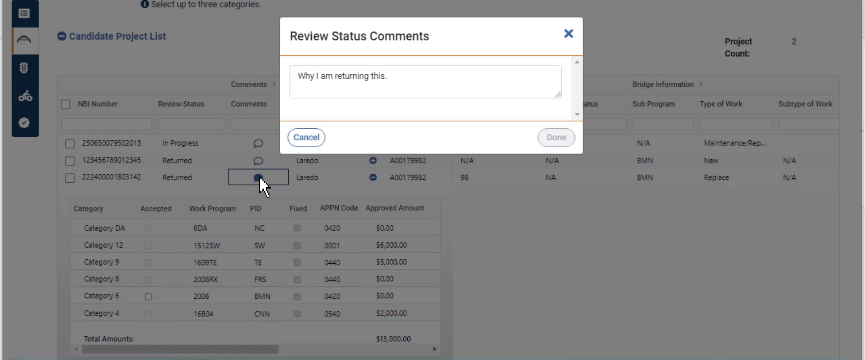
{"action": "left_click", "coordinate": [308, 138]}
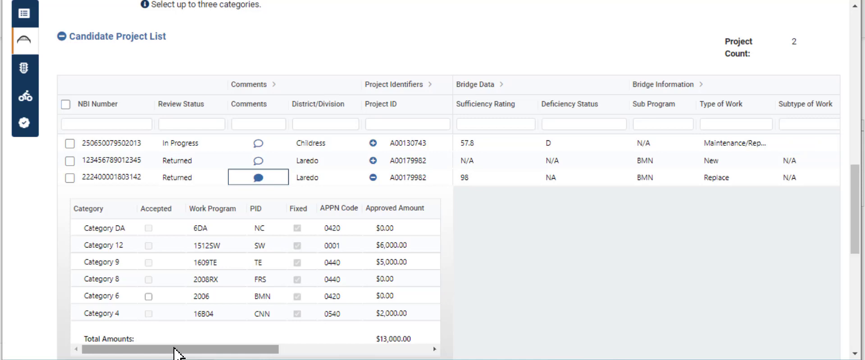
Set the returned Laredo Replace bridge's review status to In Progress.
{"action": "left_click", "coordinate": [189, 178]}
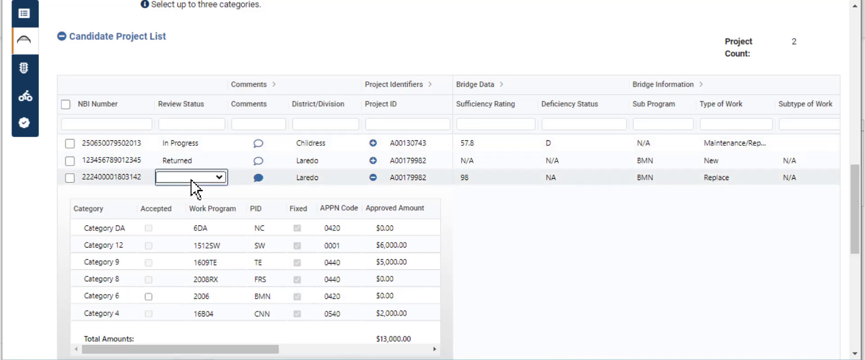
{"action": "left_click", "coordinate": [192, 178]}
{"action": "left_click", "coordinate": [191, 189]}
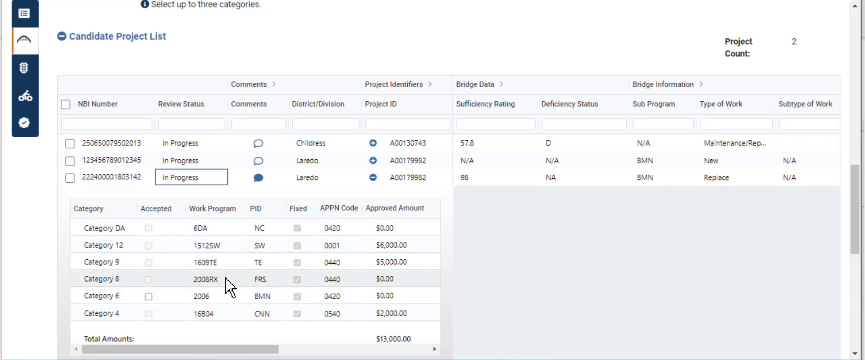
Filter the Candidate Project List to the Category 6 - BMN subprogram.
{"action": "scroll", "coordinate": [334, 63], "scroll_direction": "up", "scroll_amount": 5}
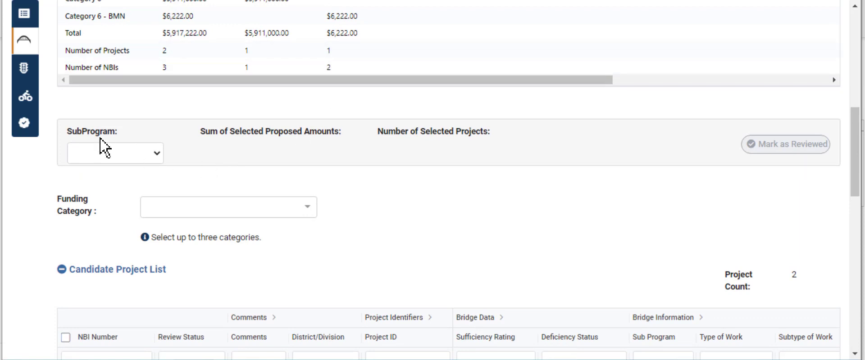
{"action": "left_click", "coordinate": [140, 156]}
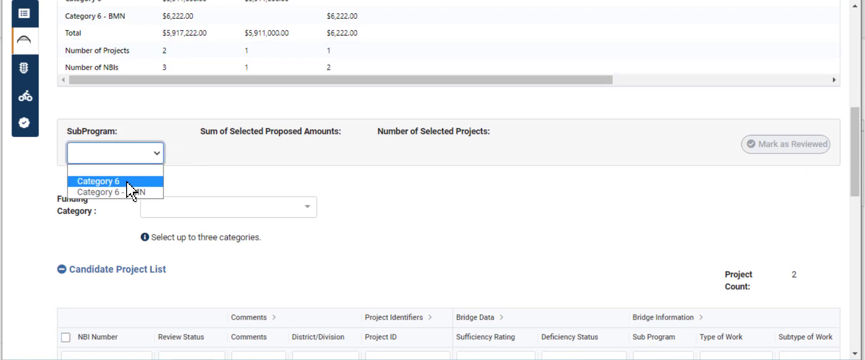
{"action": "left_click", "coordinate": [145, 196]}
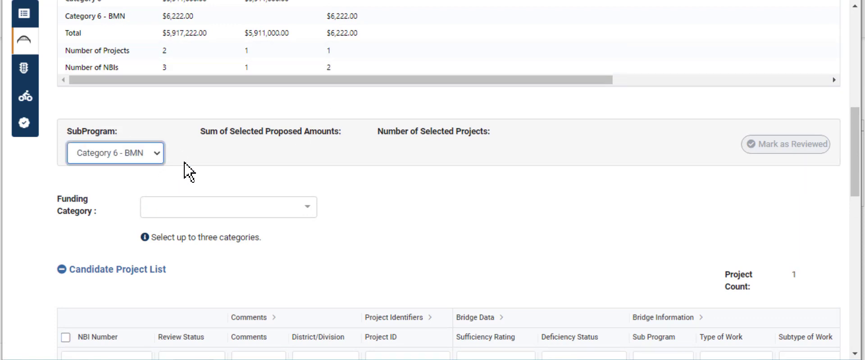
{"action": "scroll", "coordinate": [187, 170], "scroll_direction": "down", "scroll_amount": 2}
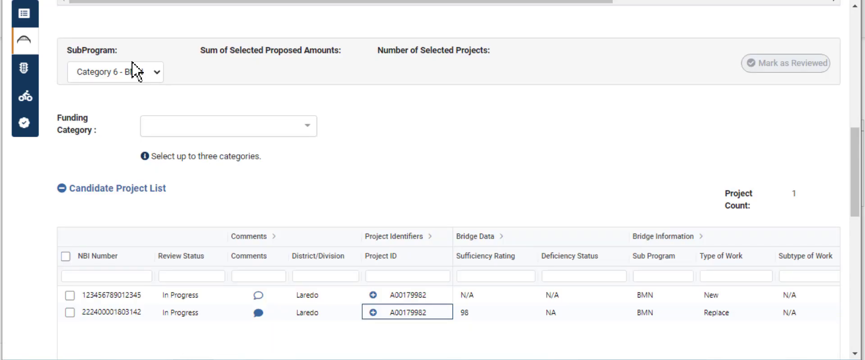
Select both Laredo bridges of the BMN project and mark them as accepted and reviewed.
{"action": "left_click", "coordinate": [70, 313]}
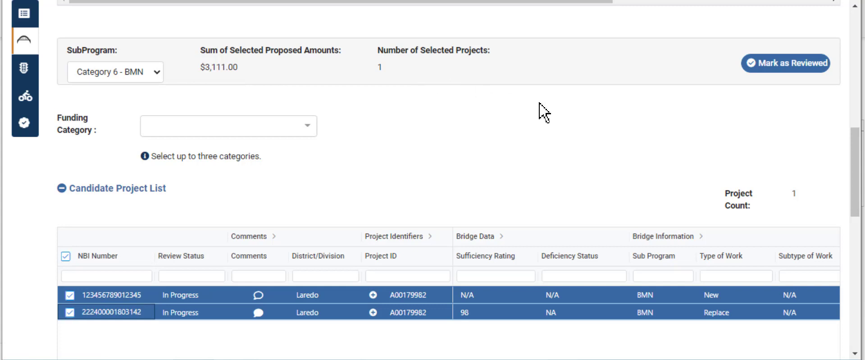
{"action": "left_click", "coordinate": [797, 69]}
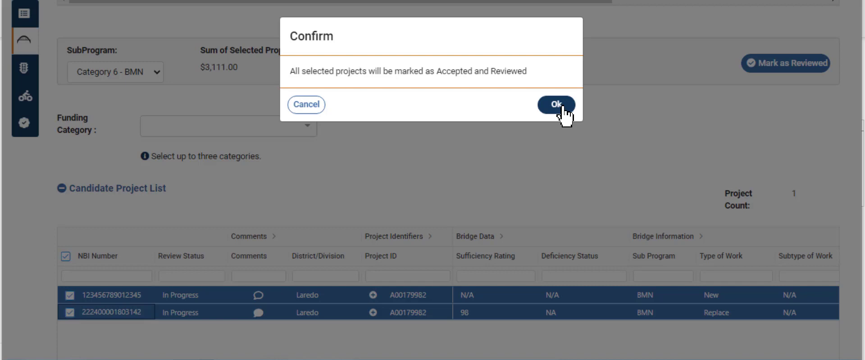
{"action": "left_click", "coordinate": [557, 104]}
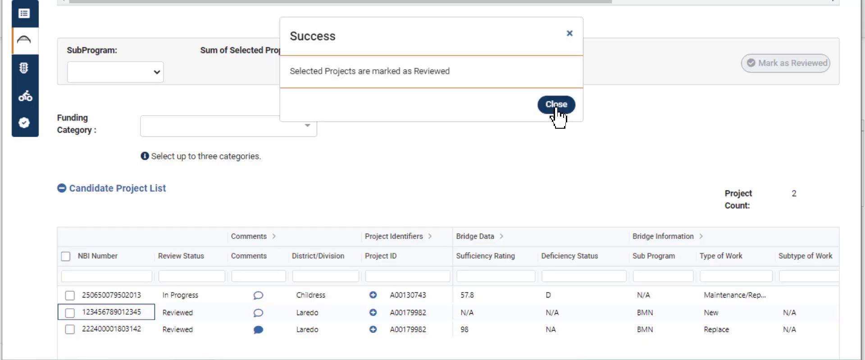
{"action": "left_click", "coordinate": [556, 104]}
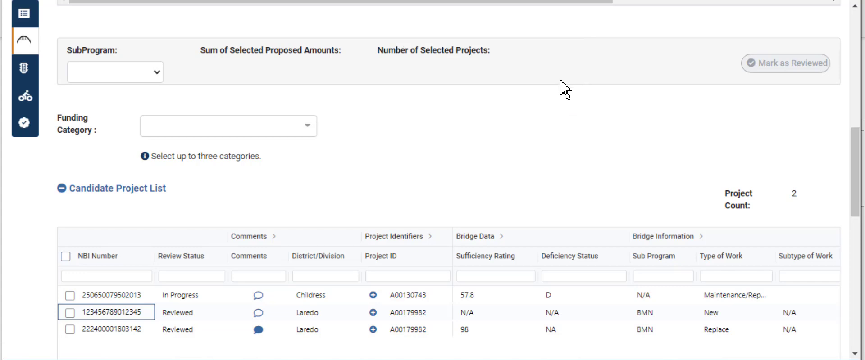
Reapply the Category 6 - BMN subprogram filter to the reviewed candidate projects.
{"action": "scroll", "coordinate": [562, 88], "scroll_direction": "down", "scroll_amount": 1}
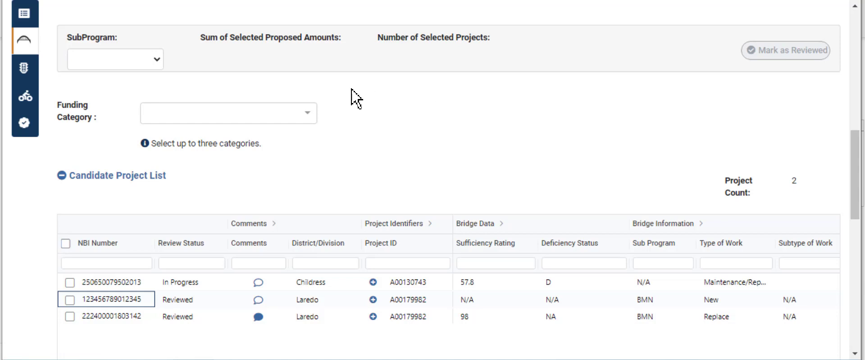
{"action": "left_click", "coordinate": [156, 59]}
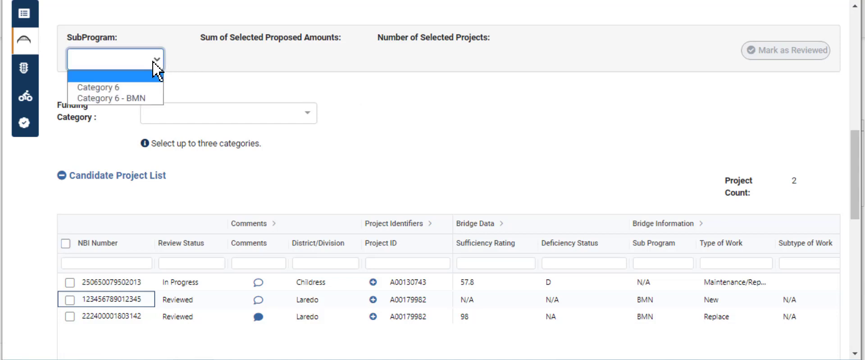
{"action": "left_click", "coordinate": [147, 98]}
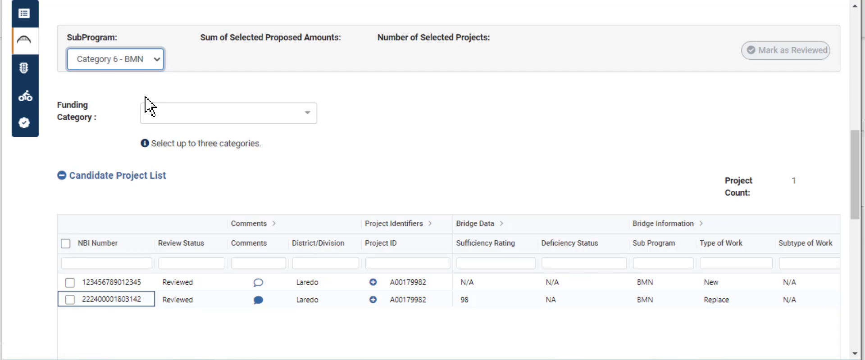
{"action": "left_click", "coordinate": [193, 73]}
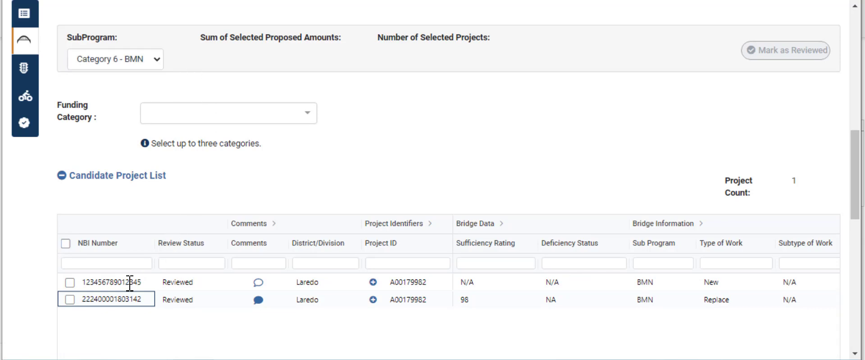
Select both reviewed Laredo bridges and compare their selected proposed amount with the Category 6 - BMN amount in the Funding Request Summary.
{"action": "left_click", "coordinate": [70, 300]}
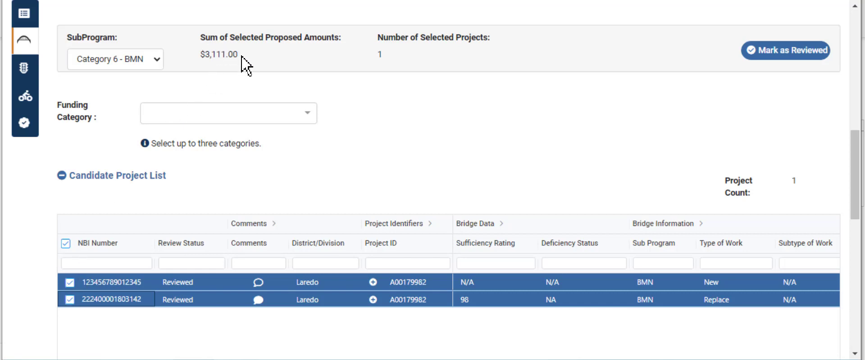
{"action": "scroll", "coordinate": [243, 63], "scroll_direction": "up", "scroll_amount": 3}
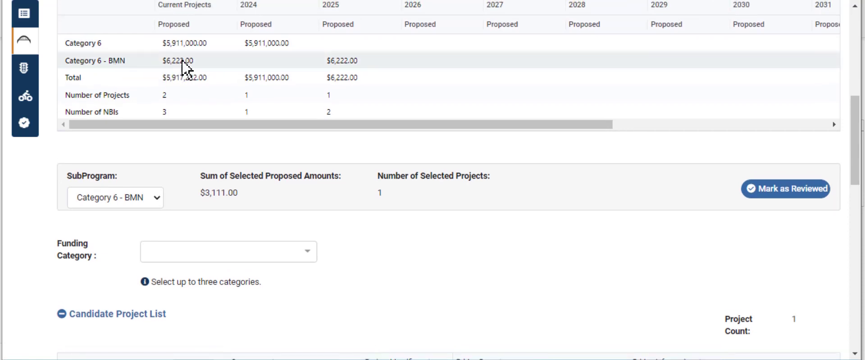
{"action": "left_click", "coordinate": [194, 60]}
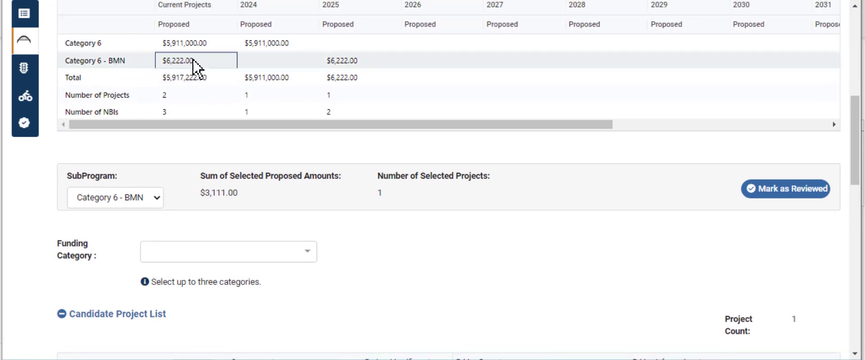
Examine the 2025 proposed amount for Category 6 - BMN in the Funding Request Summary against the sum of selected proposed amounts.
{"action": "left_click", "coordinate": [359, 60]}
{"action": "scroll", "coordinate": [360, 60], "scroll_direction": "up", "scroll_amount": 1}
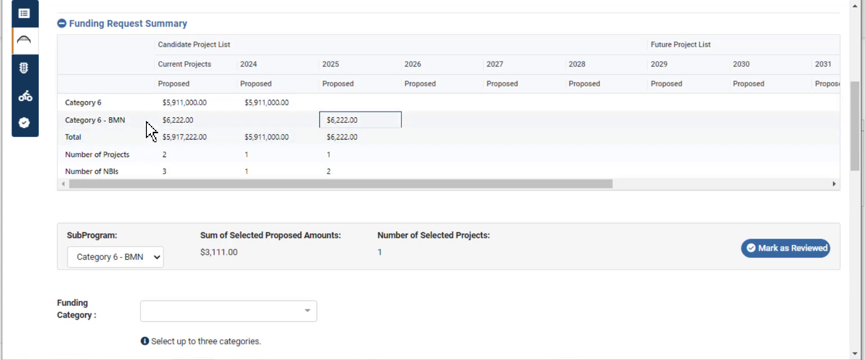
{"action": "scroll", "coordinate": [410, 252], "scroll_direction": "down", "scroll_amount": 3}
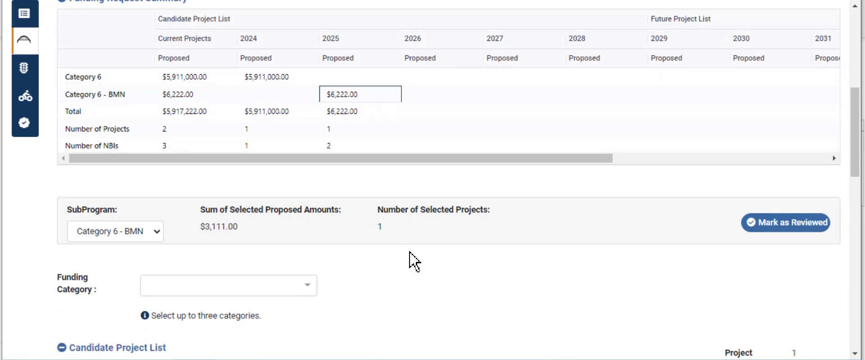
{"action": "scroll", "coordinate": [409, 255], "scroll_direction": "down", "scroll_amount": 1}
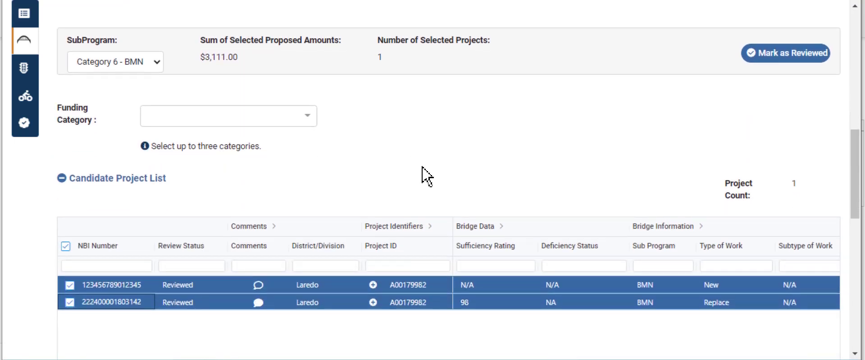
Deselect both Laredo bridges and clear the SubProgram filter from the Candidate Project List.
{"action": "left_click", "coordinate": [69, 285]}
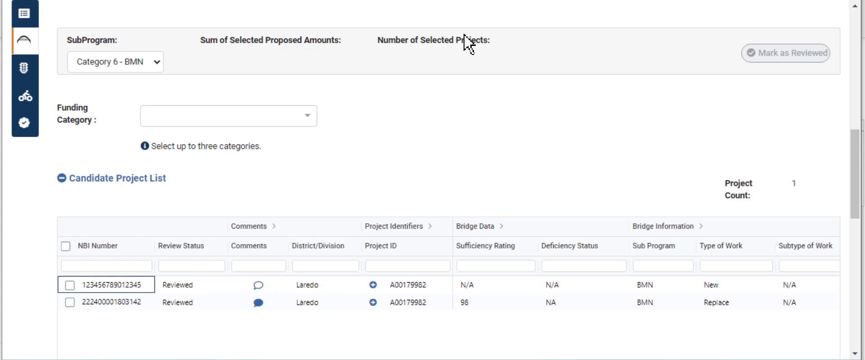
{"action": "left_click", "coordinate": [147, 66]}
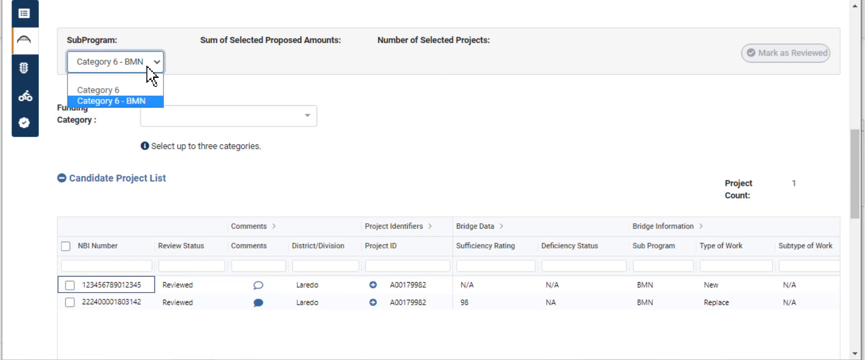
{"action": "left_click", "coordinate": [133, 78]}
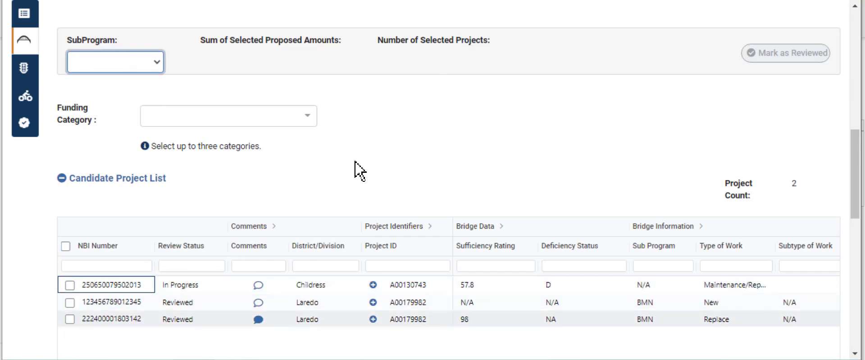
Toggle Update Review Process and program the Statewide Bridge Program, dismissing the resulting message.
{"action": "left_click", "coordinate": [447, 115]}
{"action": "scroll", "coordinate": [448, 114], "scroll_direction": "up", "scroll_amount": 6}
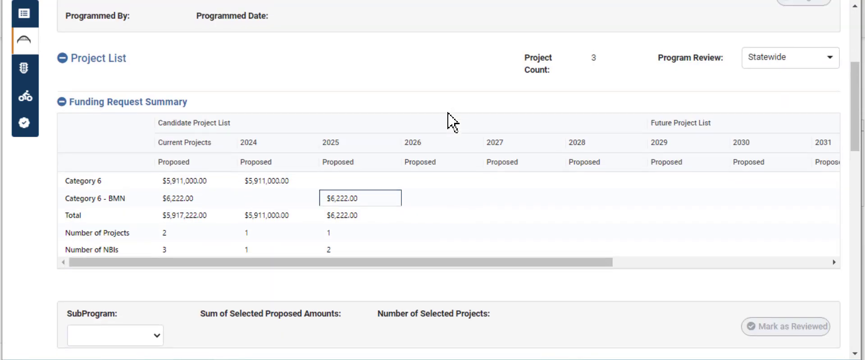
{"action": "scroll", "coordinate": [448, 114], "scroll_direction": "up", "scroll_amount": 5}
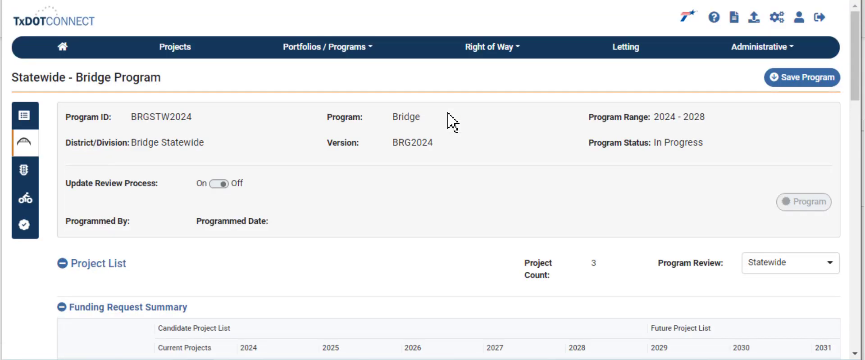
{"action": "left_click", "coordinate": [216, 184]}
{"action": "left_click", "coordinate": [809, 207]}
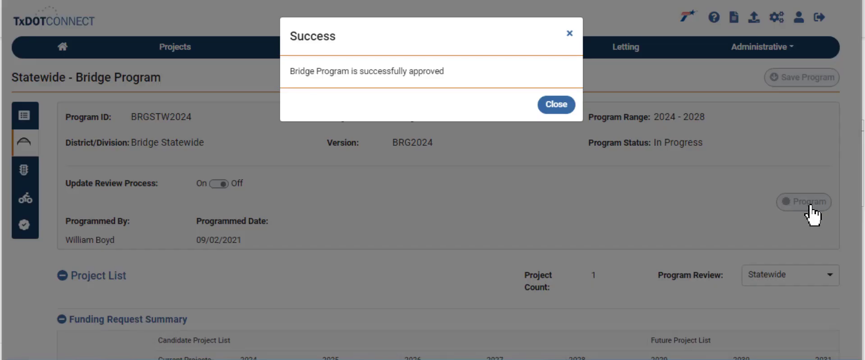
{"action": "left_click", "coordinate": [556, 104]}
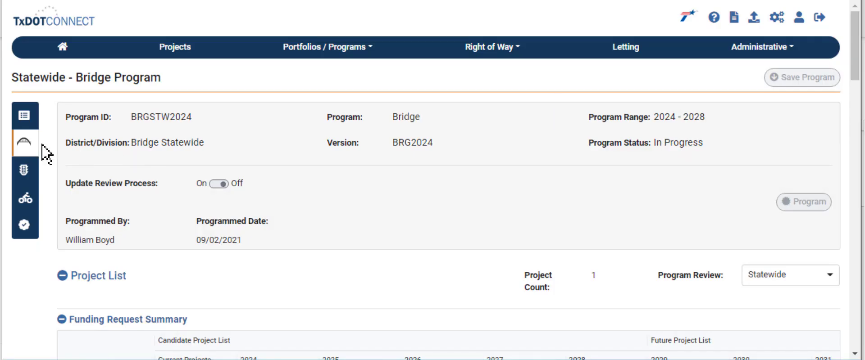
Open the Statewide UTP Program and bring its Project List into view.
{"action": "mouse_move", "coordinate": [25, 143]}
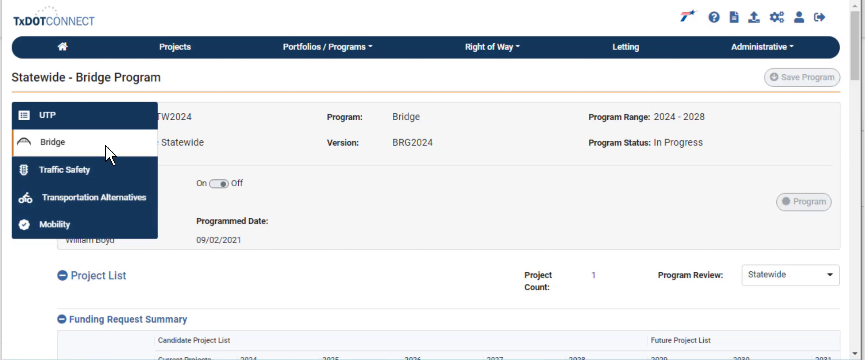
{"action": "left_click", "coordinate": [91, 115]}
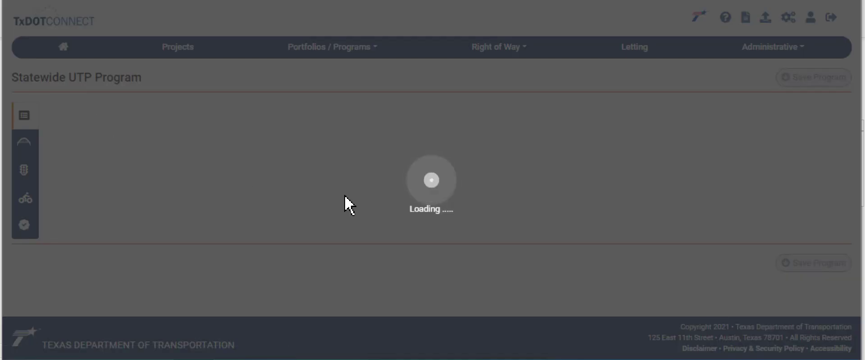
{"action": "scroll", "coordinate": [425, 198], "scroll_direction": "down", "scroll_amount": 8}
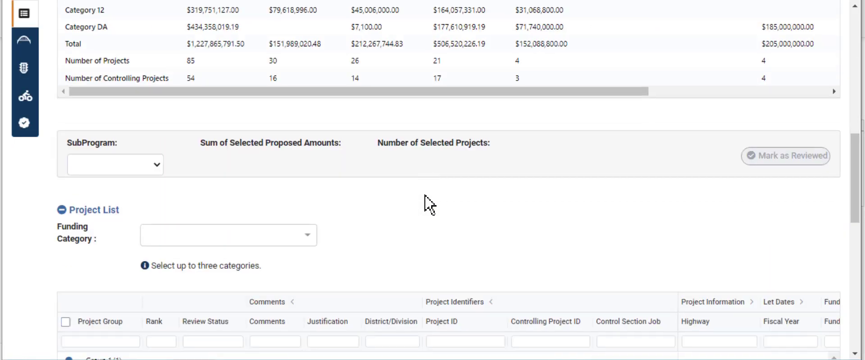
{"action": "scroll", "coordinate": [425, 198], "scroll_direction": "down", "scroll_amount": 5}
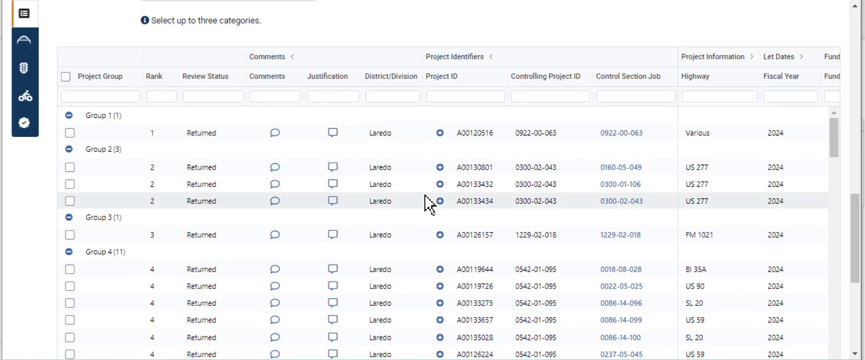
{"action": "scroll", "coordinate": [425, 205], "scroll_direction": "up", "scroll_amount": 1}
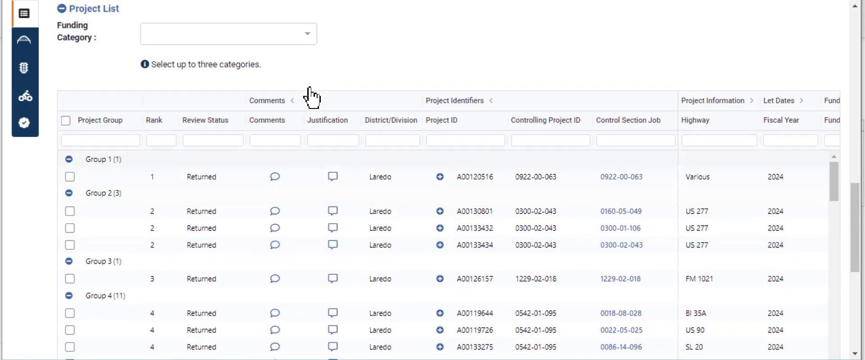
Filter the UTP Project List to the Category 6 subprogram.
{"action": "scroll", "coordinate": [318, 94], "scroll_direction": "up", "scroll_amount": 2}
{"action": "left_click", "coordinate": [137, 73]}
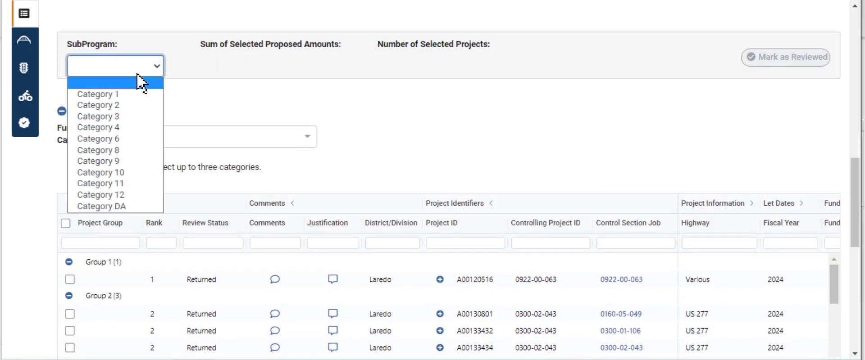
{"action": "left_click", "coordinate": [133, 129]}
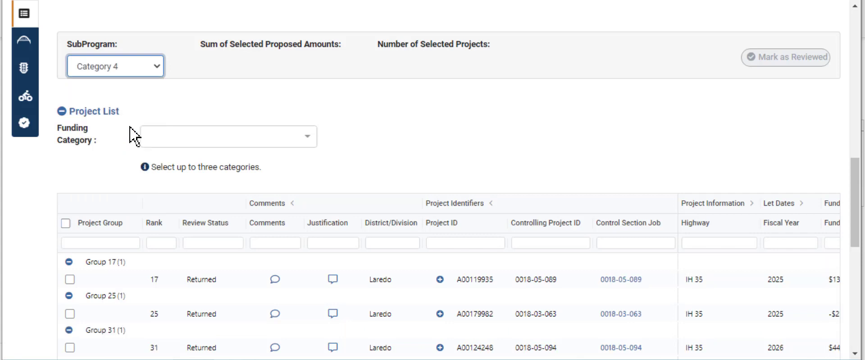
{"action": "left_click", "coordinate": [157, 68]}
{"action": "key", "text": "Escape"}
{"action": "left_click", "coordinate": [126, 144]}
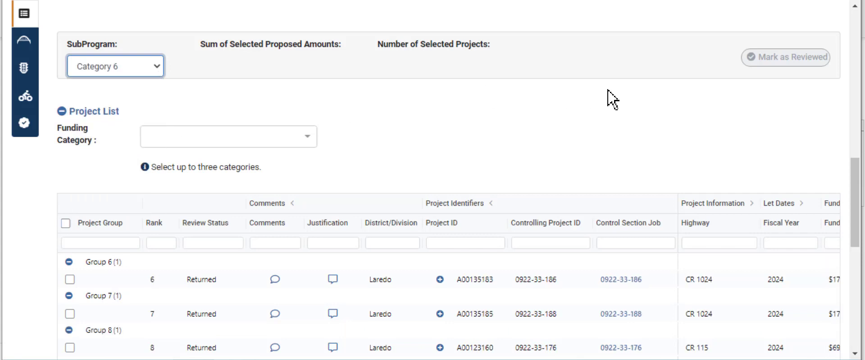
Select all Category 6 projects in the UTP Project List and mark them as reviewed.
{"action": "left_click", "coordinate": [66, 223]}
{"action": "left_click", "coordinate": [786, 63]}
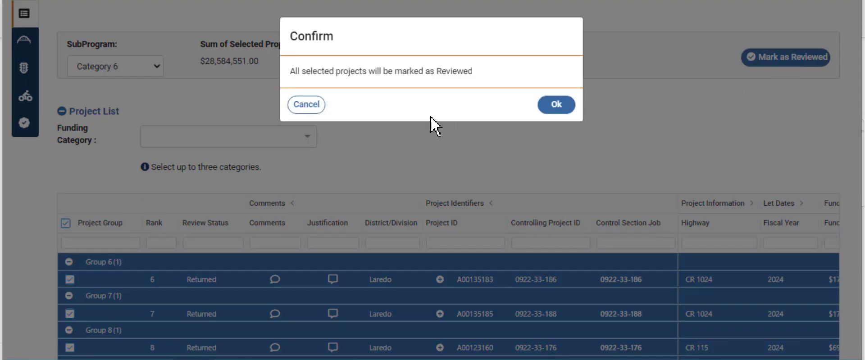
{"action": "left_click", "coordinate": [561, 112]}
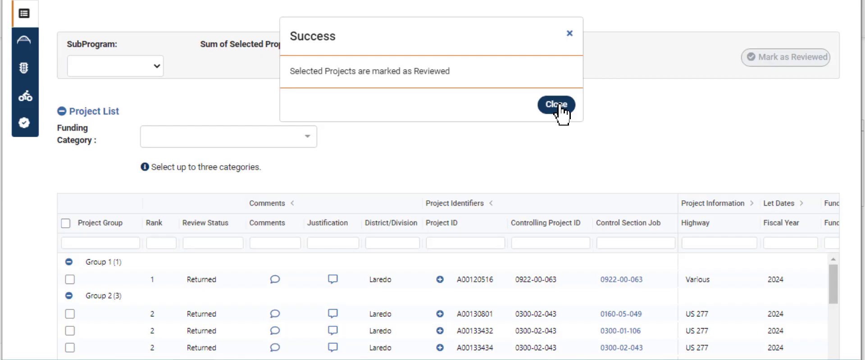
{"action": "left_click", "coordinate": [560, 111]}
Set the Program Review Status for Bridge, Mobility, Traffic Safety, Transportation Alternatives and District/MPO Allocation Programs.
{"action": "scroll", "coordinate": [496, 106], "scroll_direction": "up", "scroll_amount": 10}
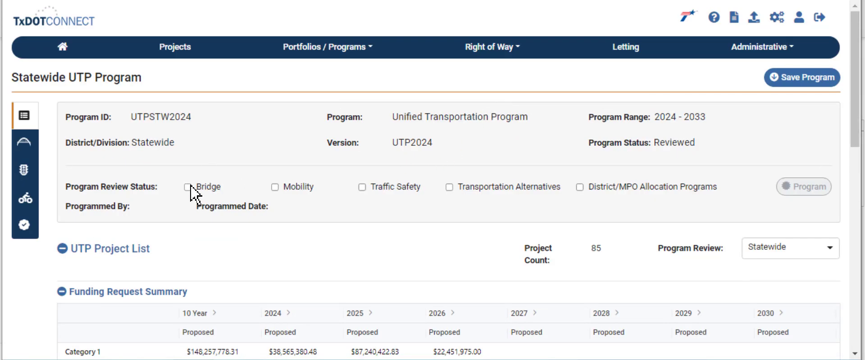
{"action": "left_click", "coordinate": [187, 187]}
{"action": "left_click", "coordinate": [275, 186]}
{"action": "left_click", "coordinate": [362, 187]}
{"action": "left_click", "coordinate": [449, 187]}
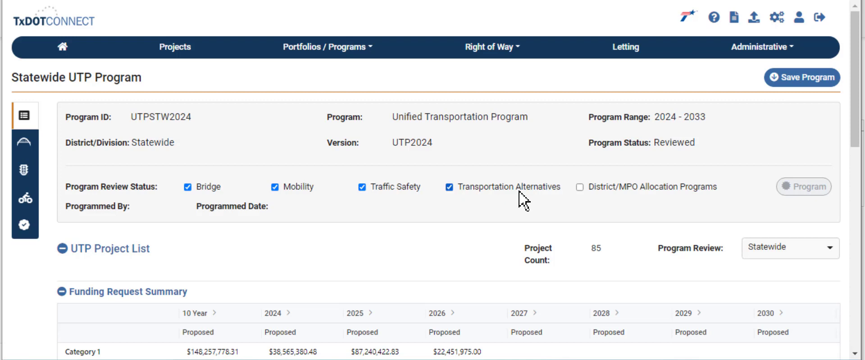
{"action": "left_click", "coordinate": [580, 188]}
{"action": "mouse_move", "coordinate": [24, 142]}
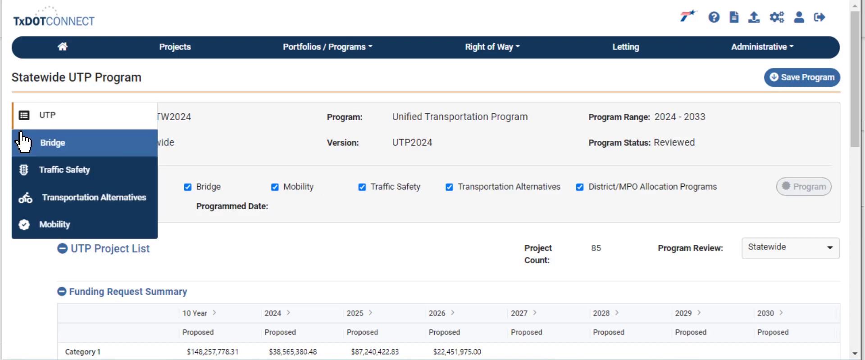